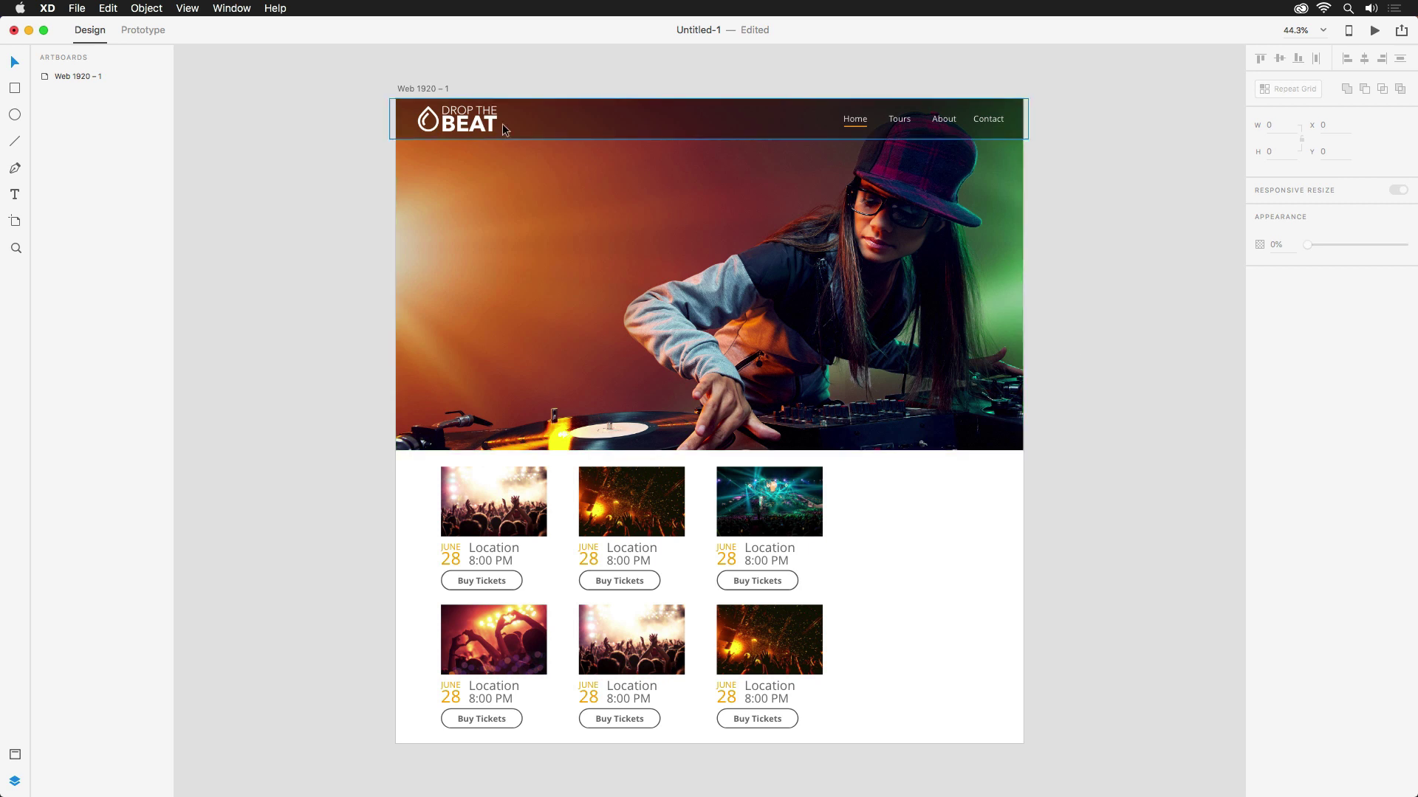
# Step: Duplicate Web 1920 – 1 to its right as Web 1920 – 2 and centre the duplicate in view
pyautogui.moveTo(421, 90); pyautogui.dragTo(1115, 105)
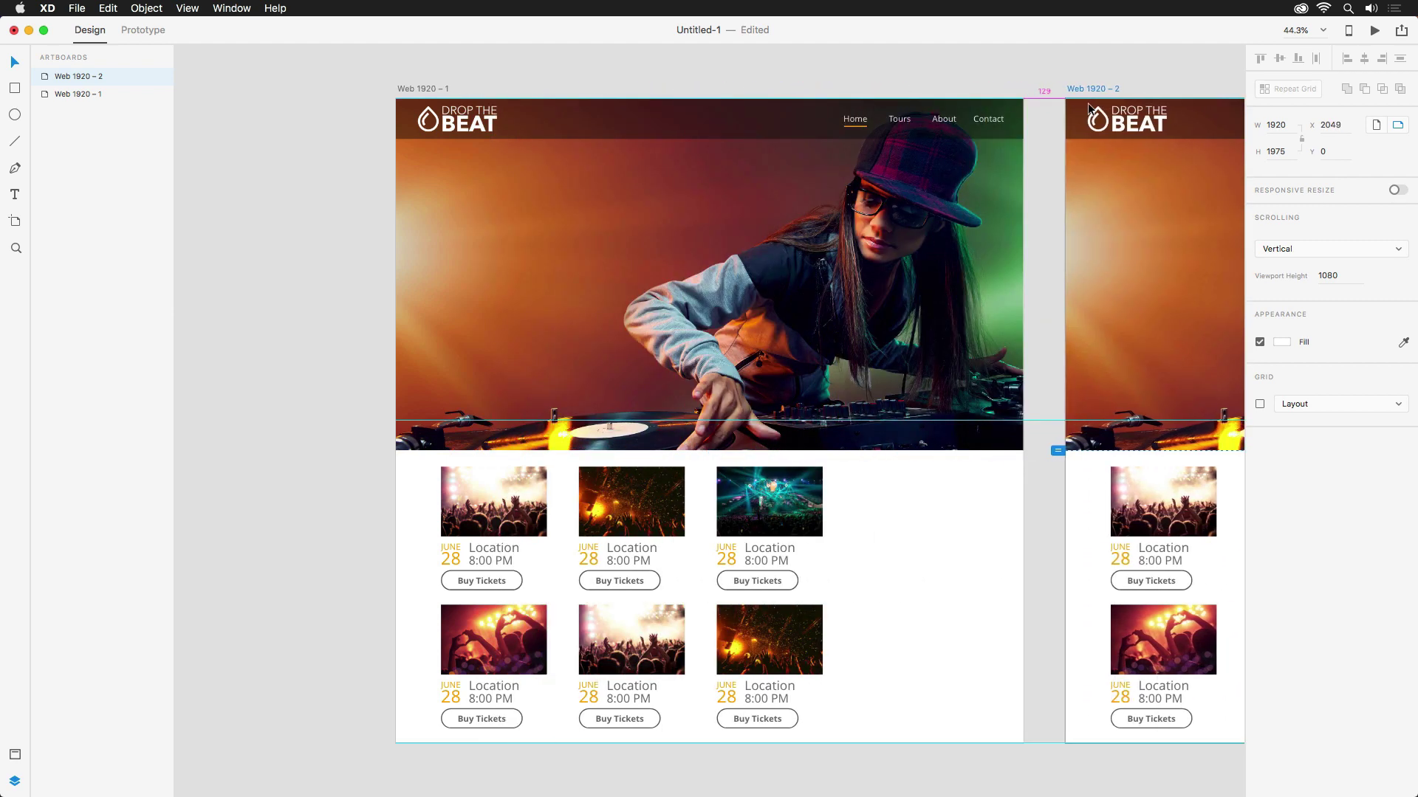
pyautogui.moveTo(1130, 220); pyautogui.dragTo(874, 208)
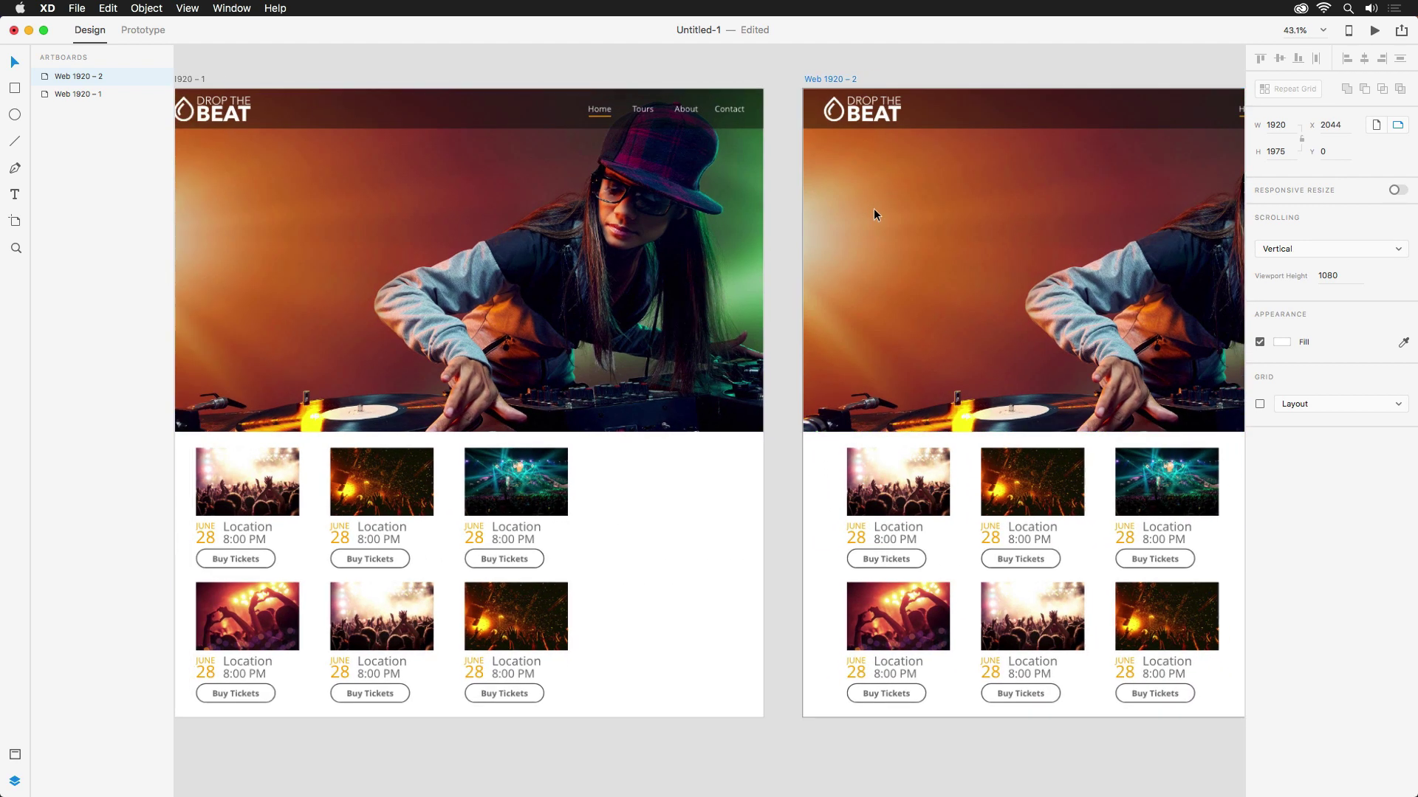
pyautogui.scroll(-2, 875, 209)
pyautogui.moveTo(1029, 232); pyautogui.dragTo(856, 223)
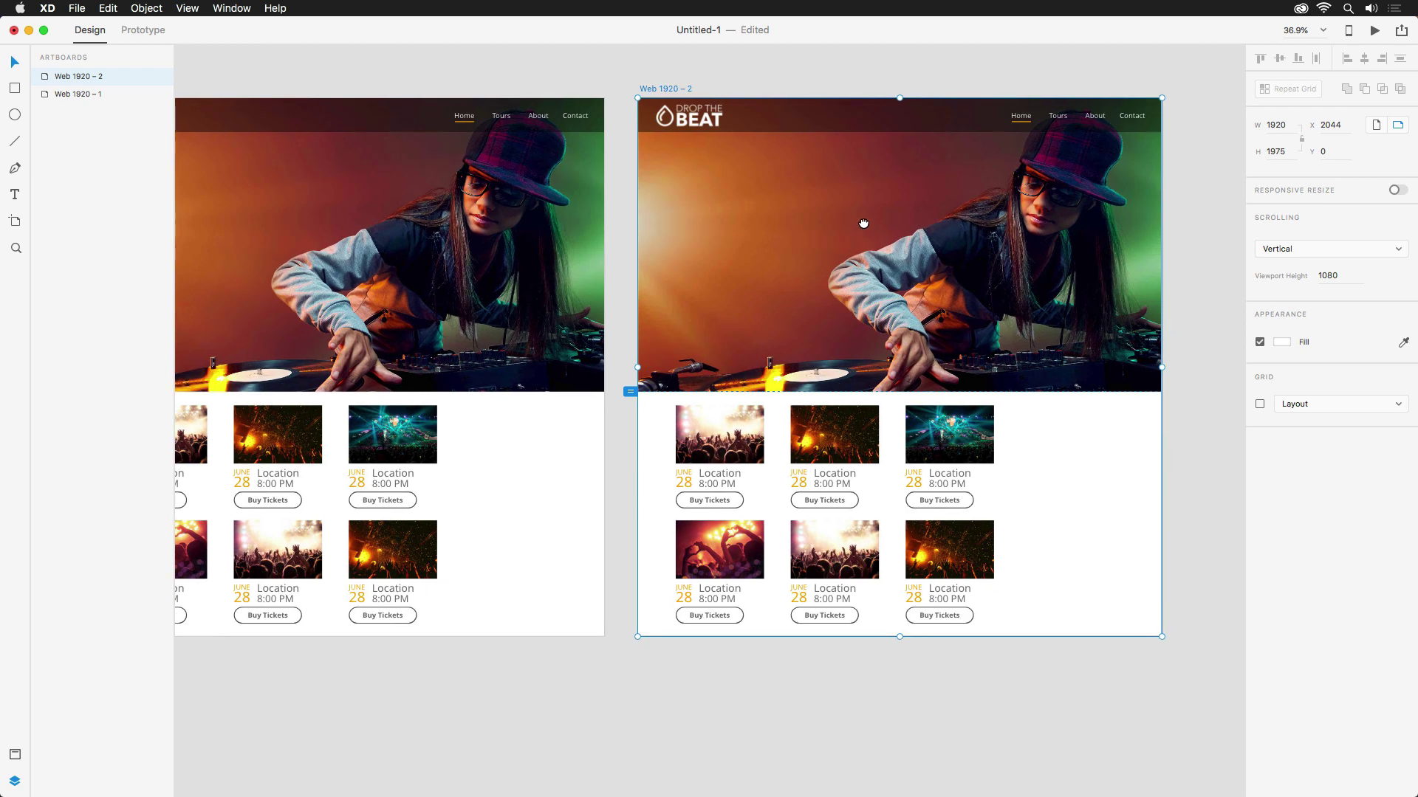
# Step: Enable Responsive Resize on Web 1920 – 2, test a narrower width, then undo back to 1920
pyautogui.click(1396, 190)
pyautogui.scroll(1, 1195, 261)
pyautogui.scroll(1, 1194, 261)
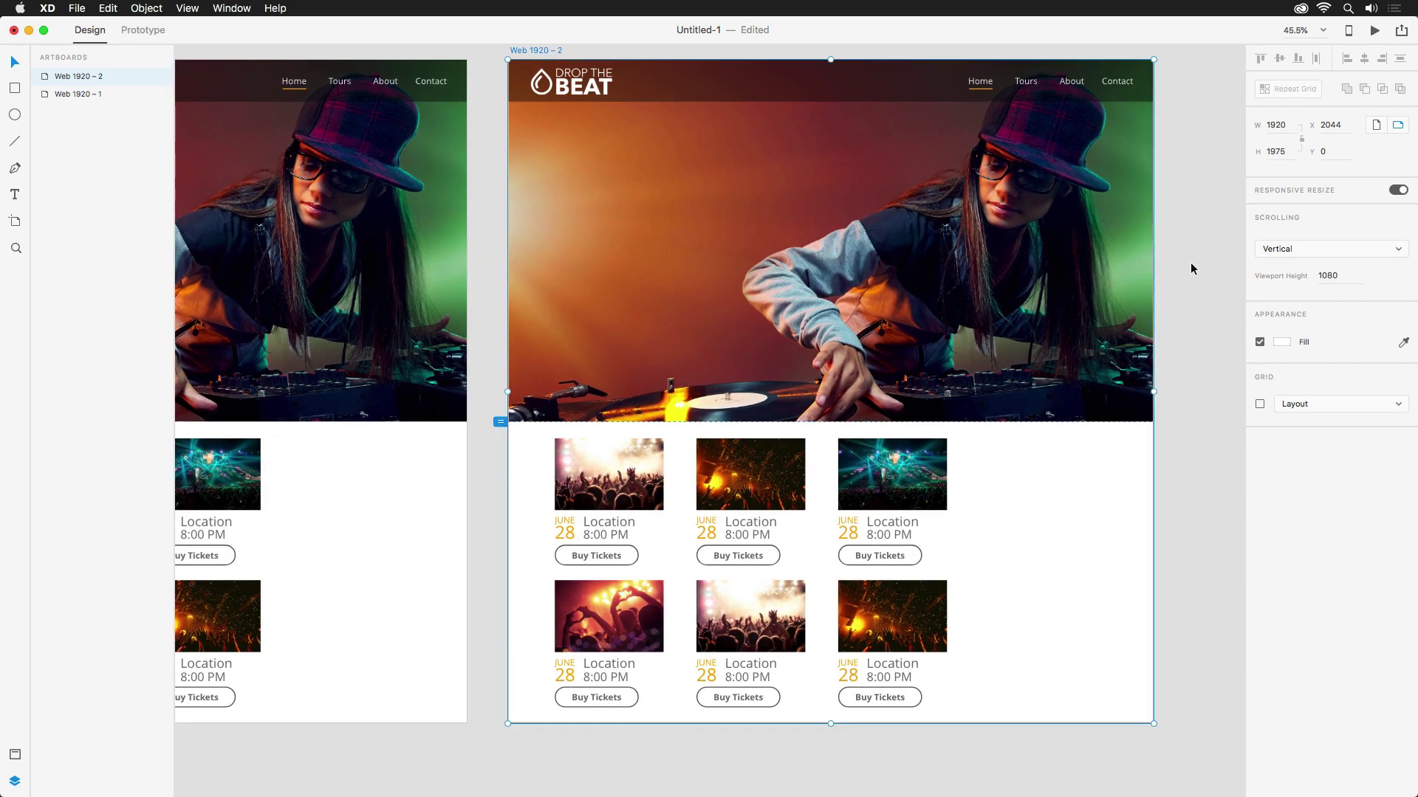
pyautogui.moveTo(1156, 393); pyautogui.dragTo(1037, 395)
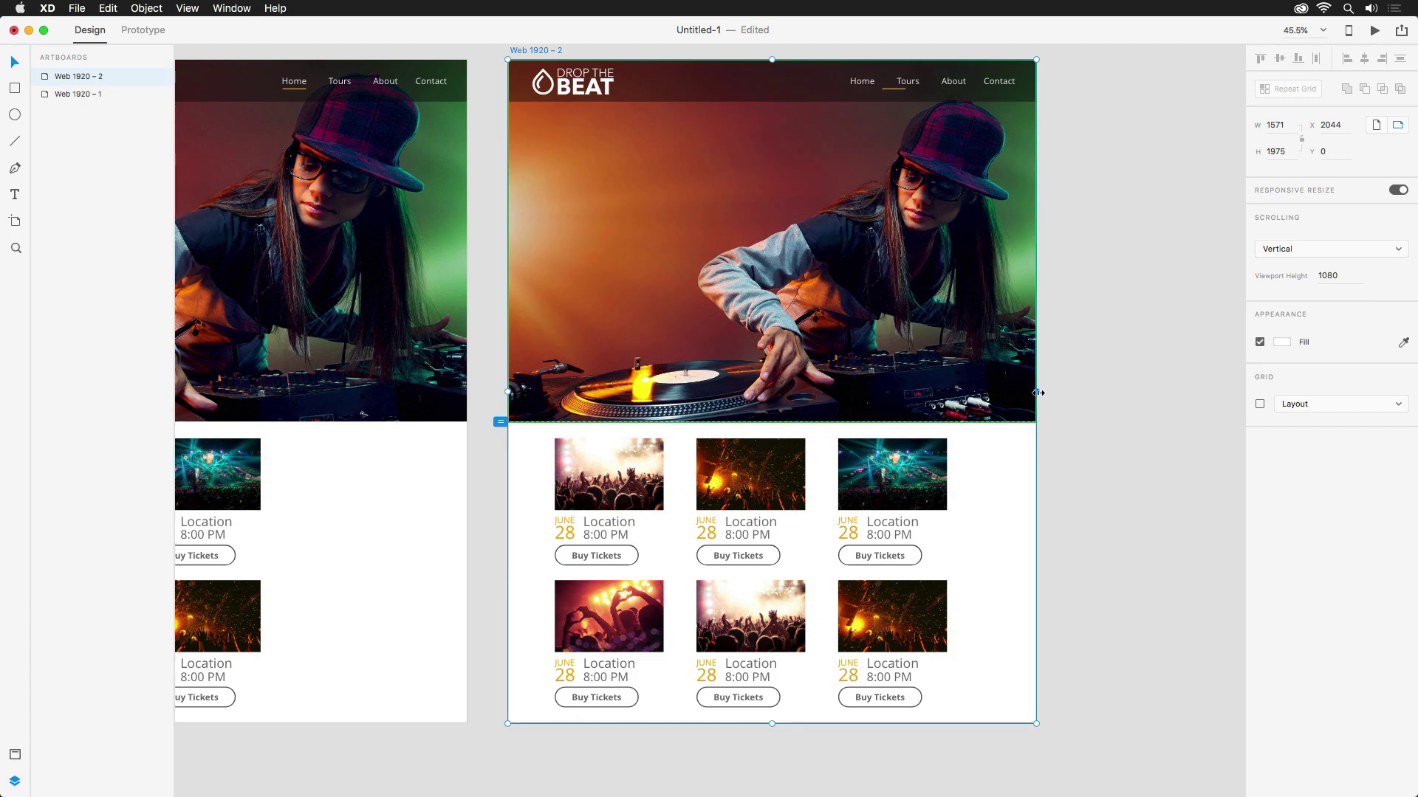
pyautogui.press('super+z')
pyautogui.scroll(5, 1021, 86)
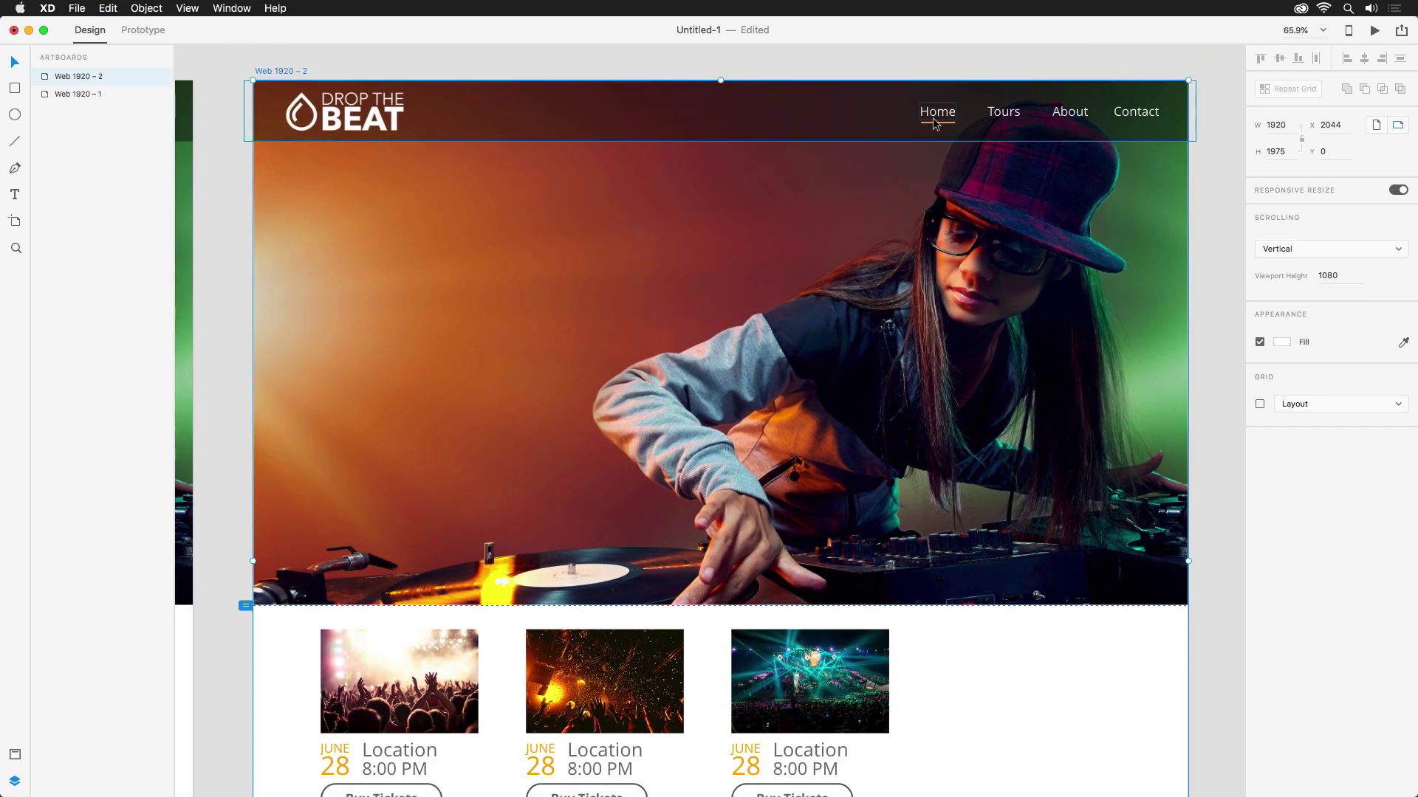
# Step: Group the orange Home underline with the nav links and rename the group 'Link'
pyautogui.doubleClick(932, 121)
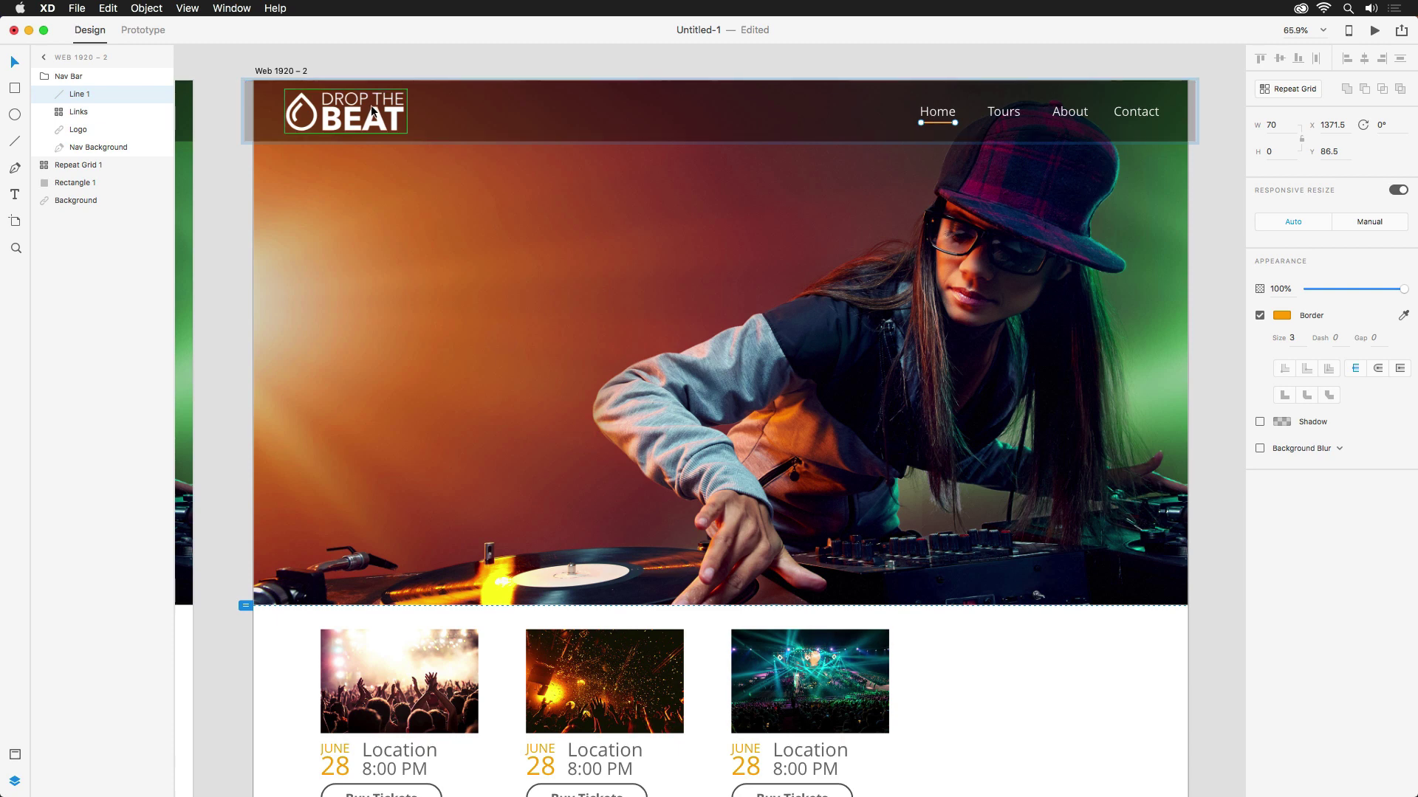
pyautogui.click(100, 112)
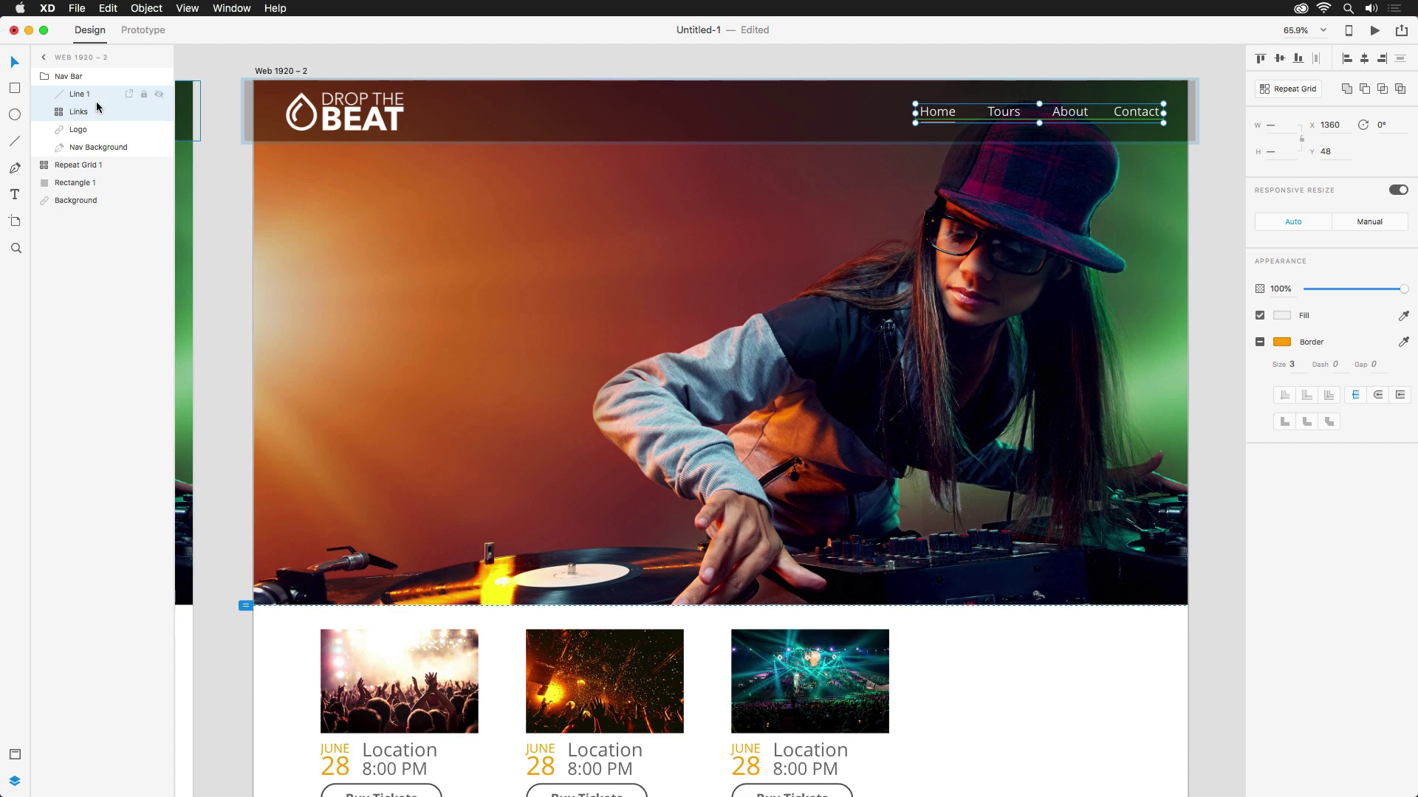
pyautogui.press('super+g')
pyautogui.doubleClick(83, 94)
pyautogui.write('Link')
pyautogui.press('Return')
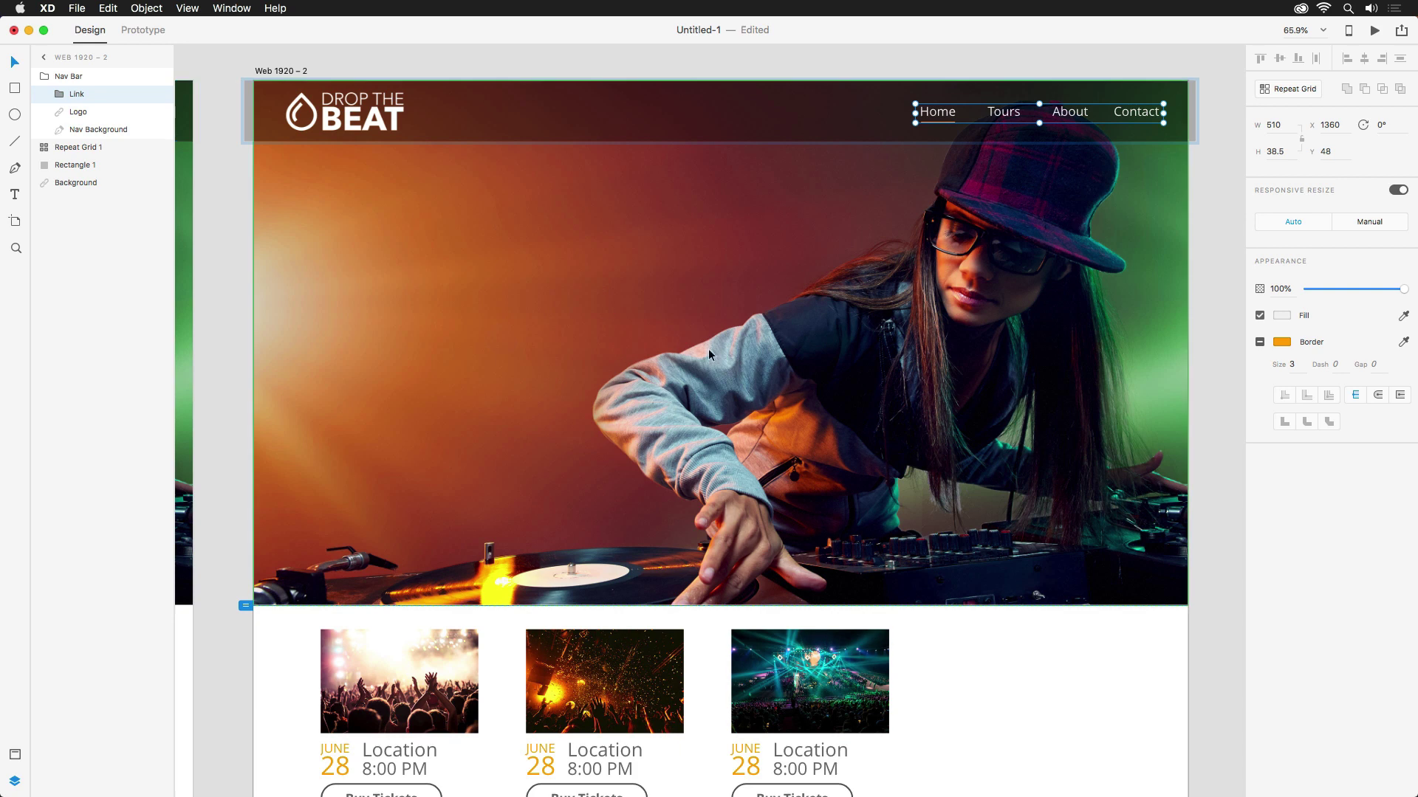
pyautogui.moveTo(821, 496); pyautogui.dragTo(825, 231)
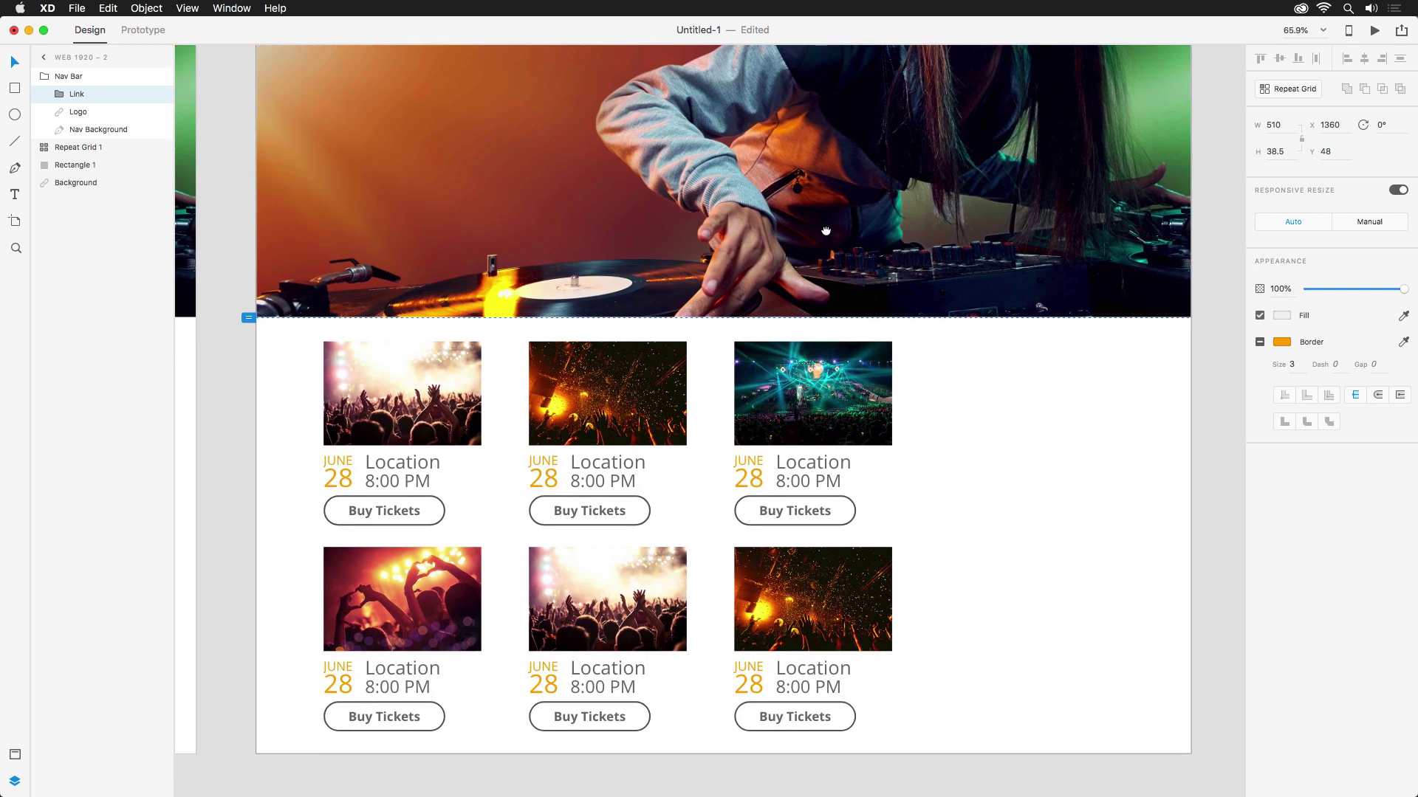
# Step: Move Repeat Grid 1 to X 375, centring the event cards, then reselect the artboard
pyautogui.click(803, 391)
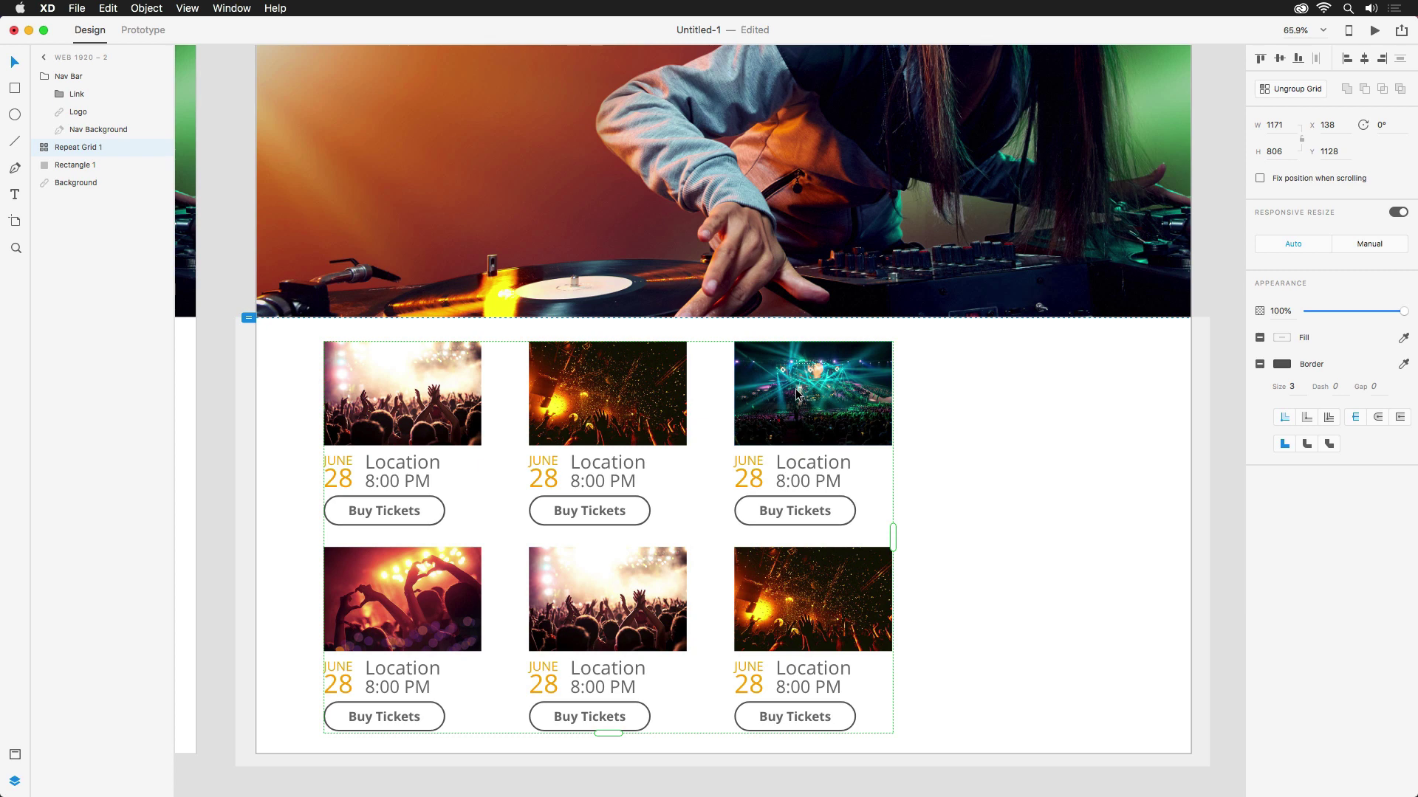
pyautogui.moveTo(796, 394); pyautogui.dragTo(912, 395)
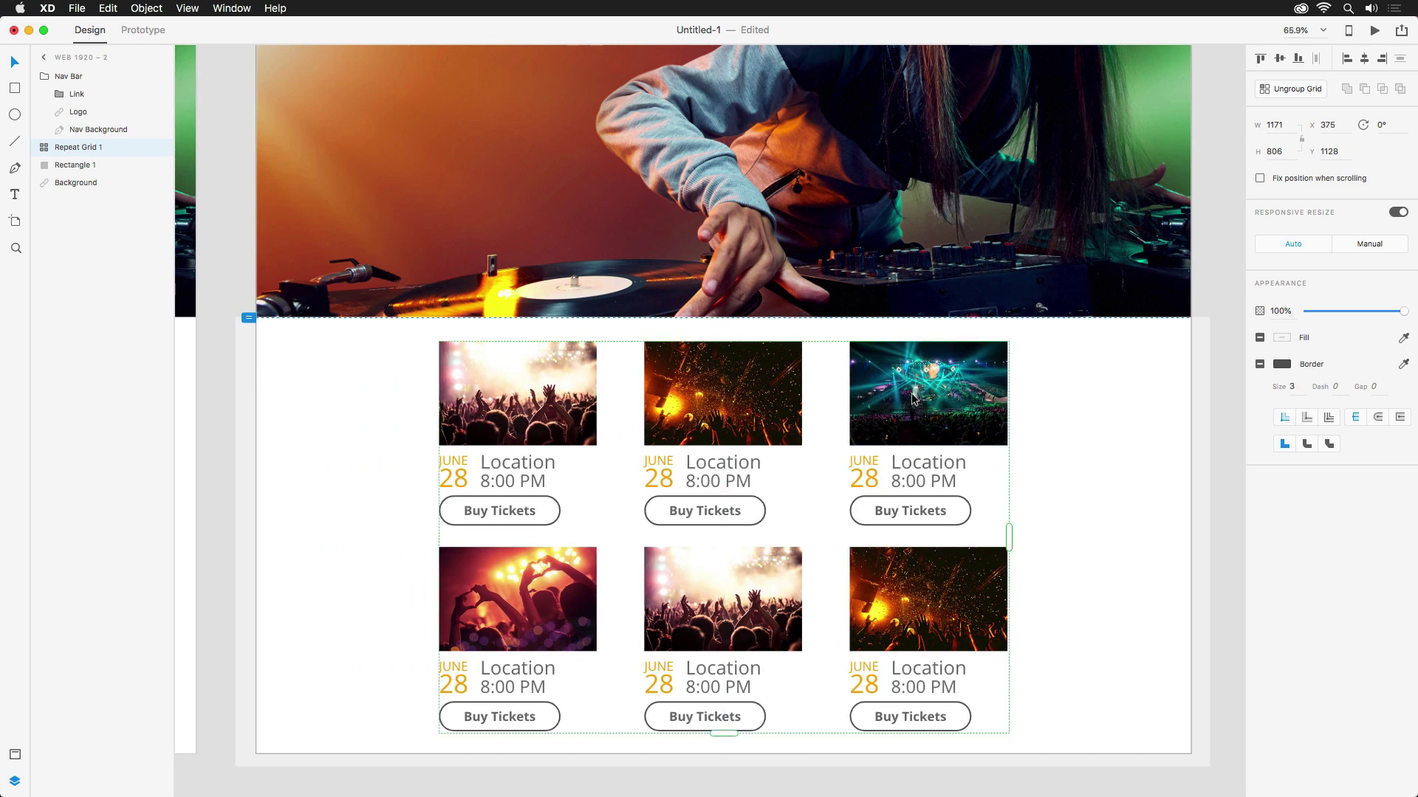
pyautogui.scroll(-3, 911, 393)
pyautogui.scroll(-2, 911, 393)
pyautogui.scroll(3, 924, 383)
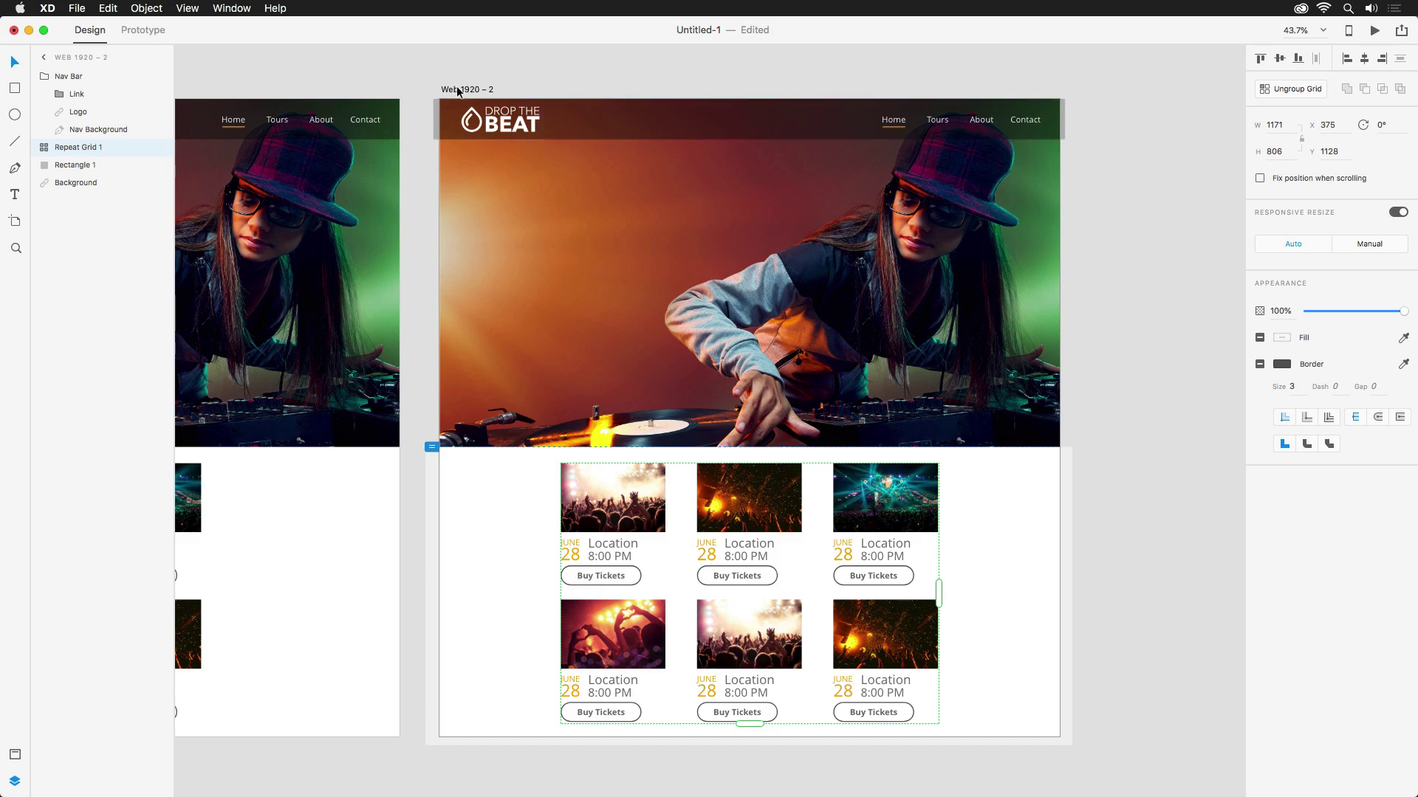
pyautogui.press('Escape')
# Step: Narrow Web 1920 – 2 from its right edge and shift the hero background image left
pyautogui.moveTo(1060, 417); pyautogui.dragTo(836, 418)
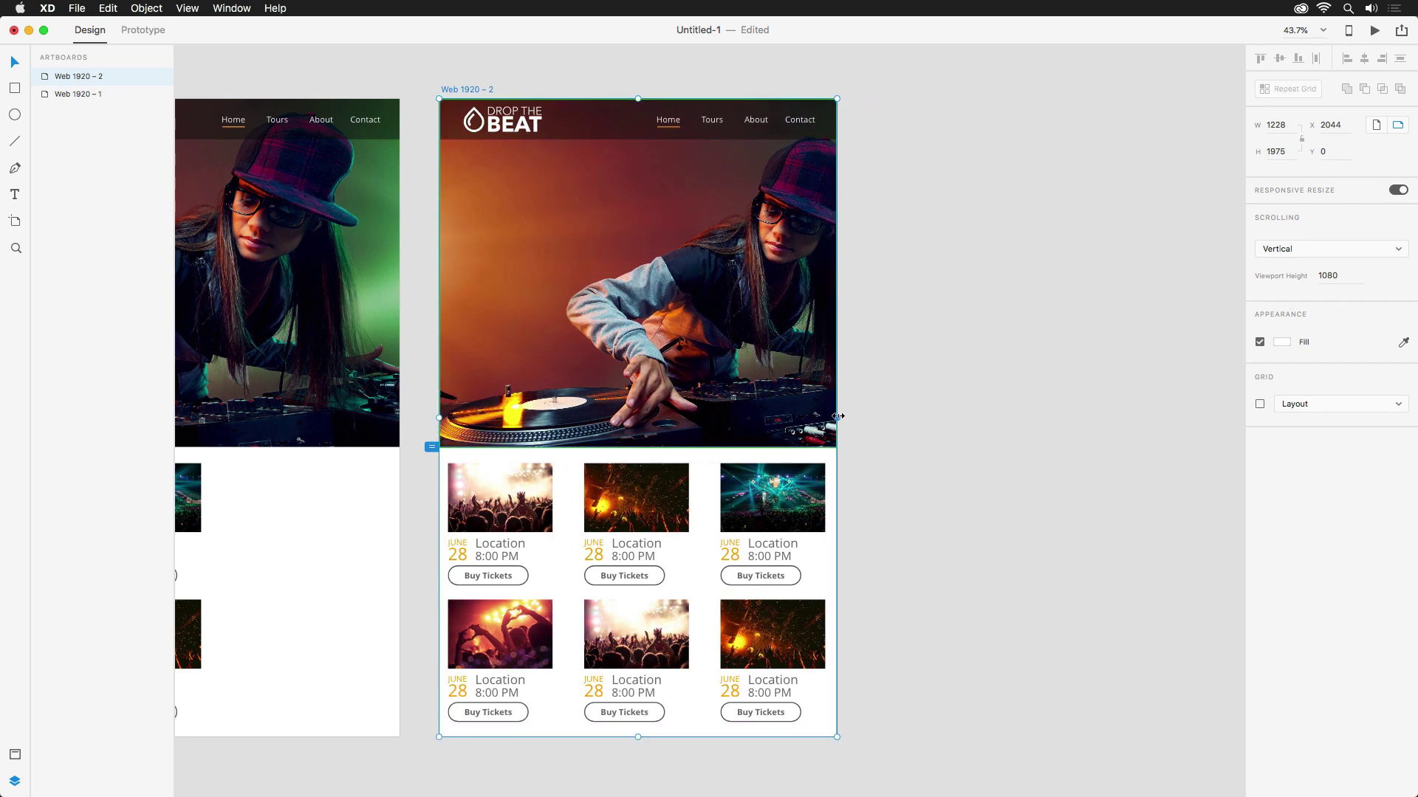
pyautogui.moveTo(768, 349); pyautogui.dragTo(1003, 362)
pyautogui.click(999, 344)
pyautogui.scroll(-2, 1003, 362)
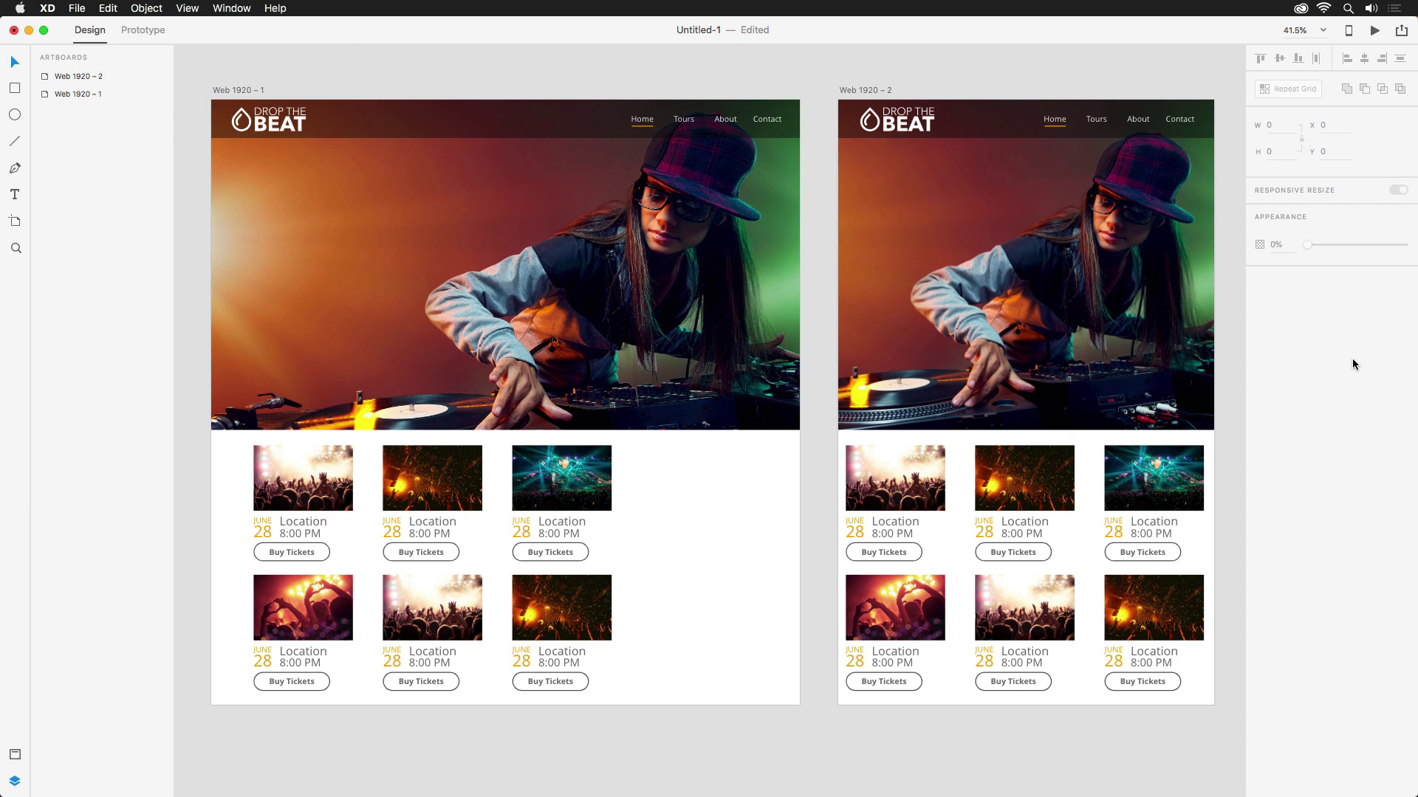
# Step: Start publishing a public prototype and set its title to 'Drop the Beat'
pyautogui.click(1402, 31)
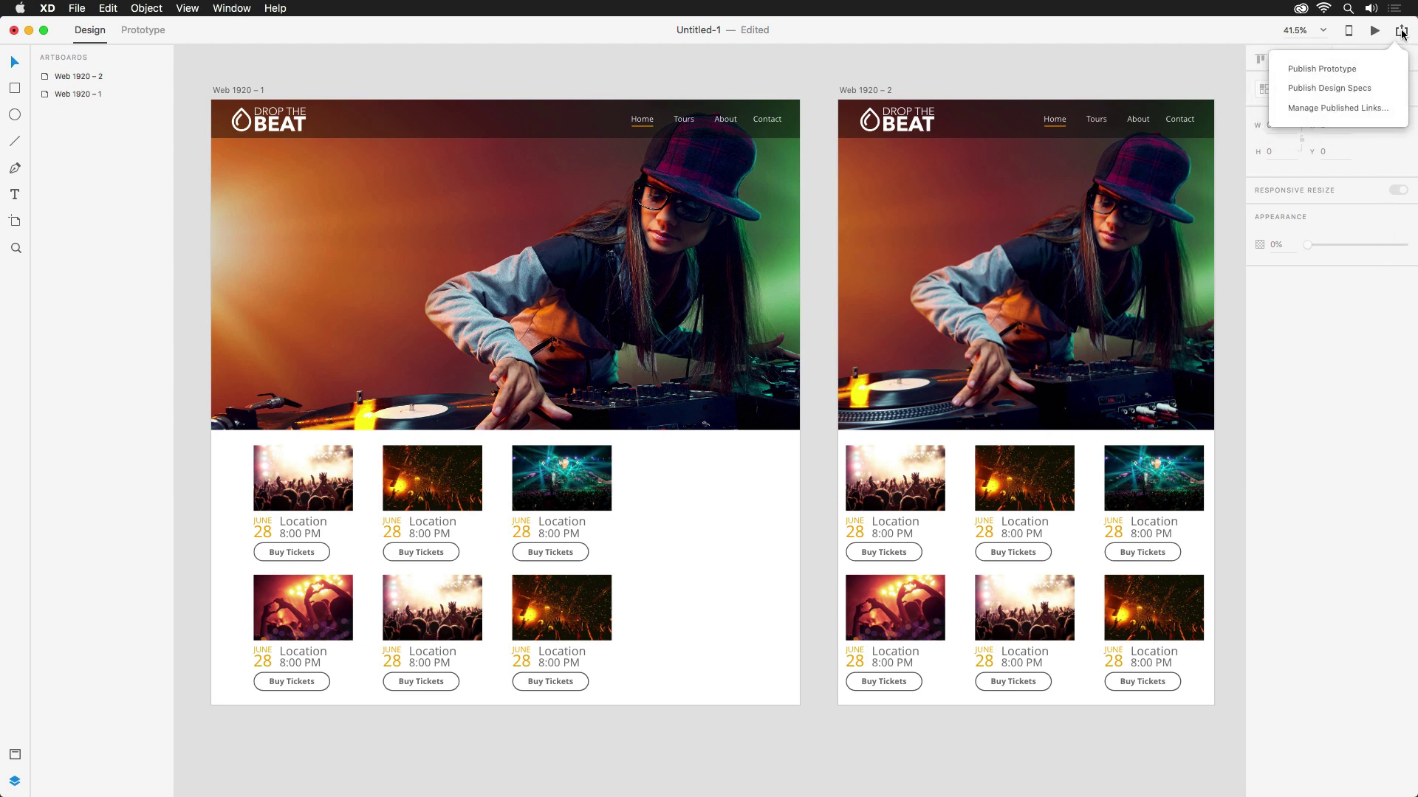
pyautogui.click(1345, 68)
pyautogui.doubleClick(1241, 117)
pyautogui.press('super+a')
pyautogui.write('Drop the Bea')
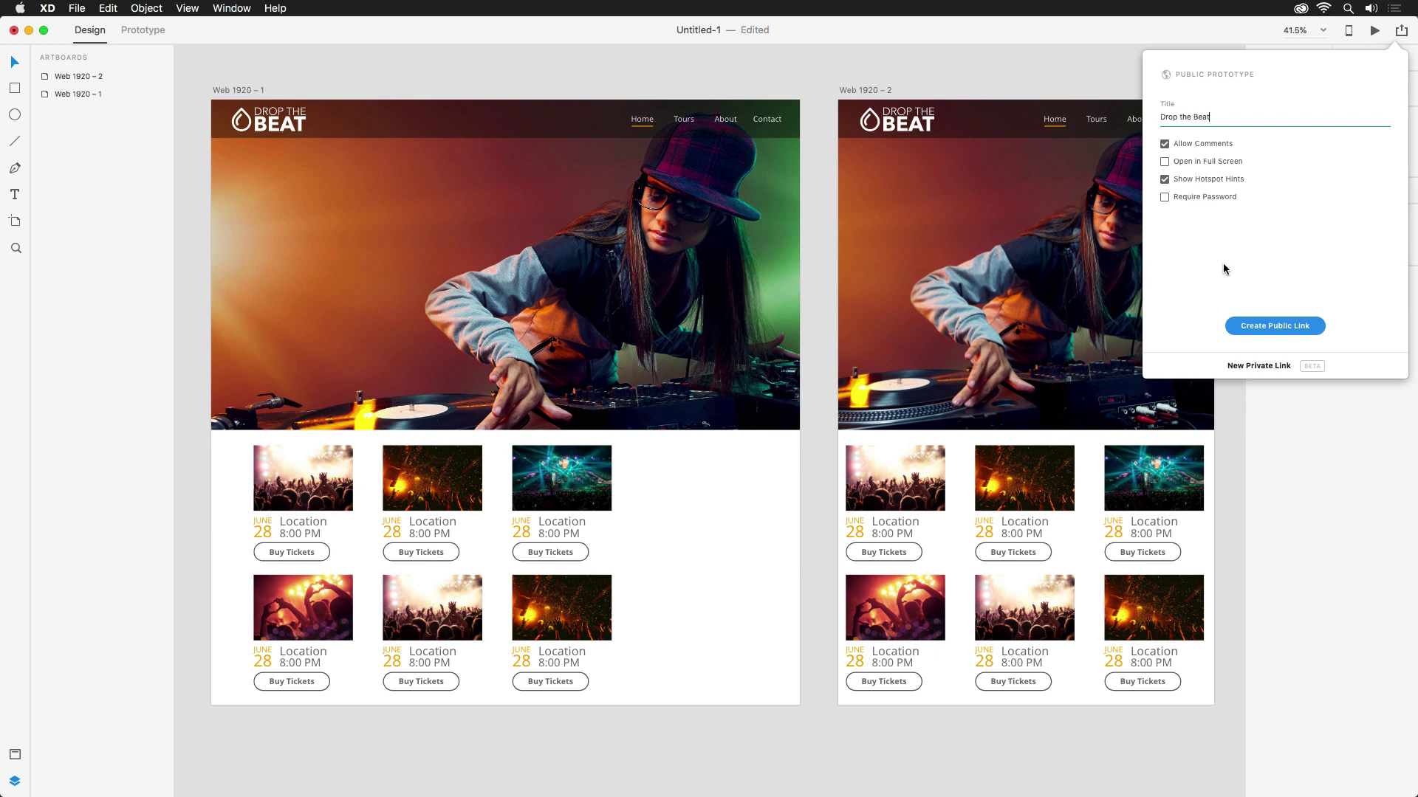
# Step: Create the public prototype link and open it in the browser viewer
pyautogui.click(1286, 327)
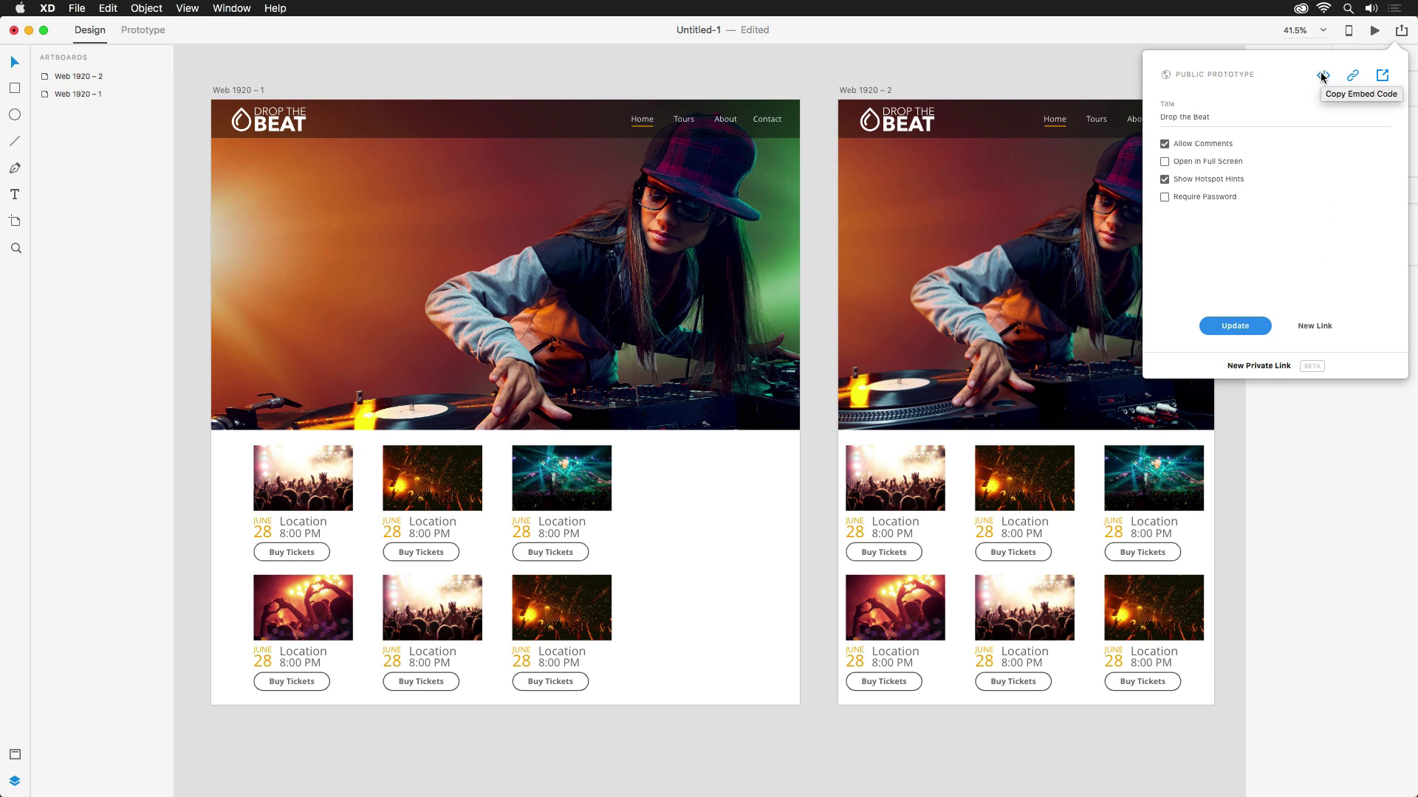
pyautogui.click(1382, 75)
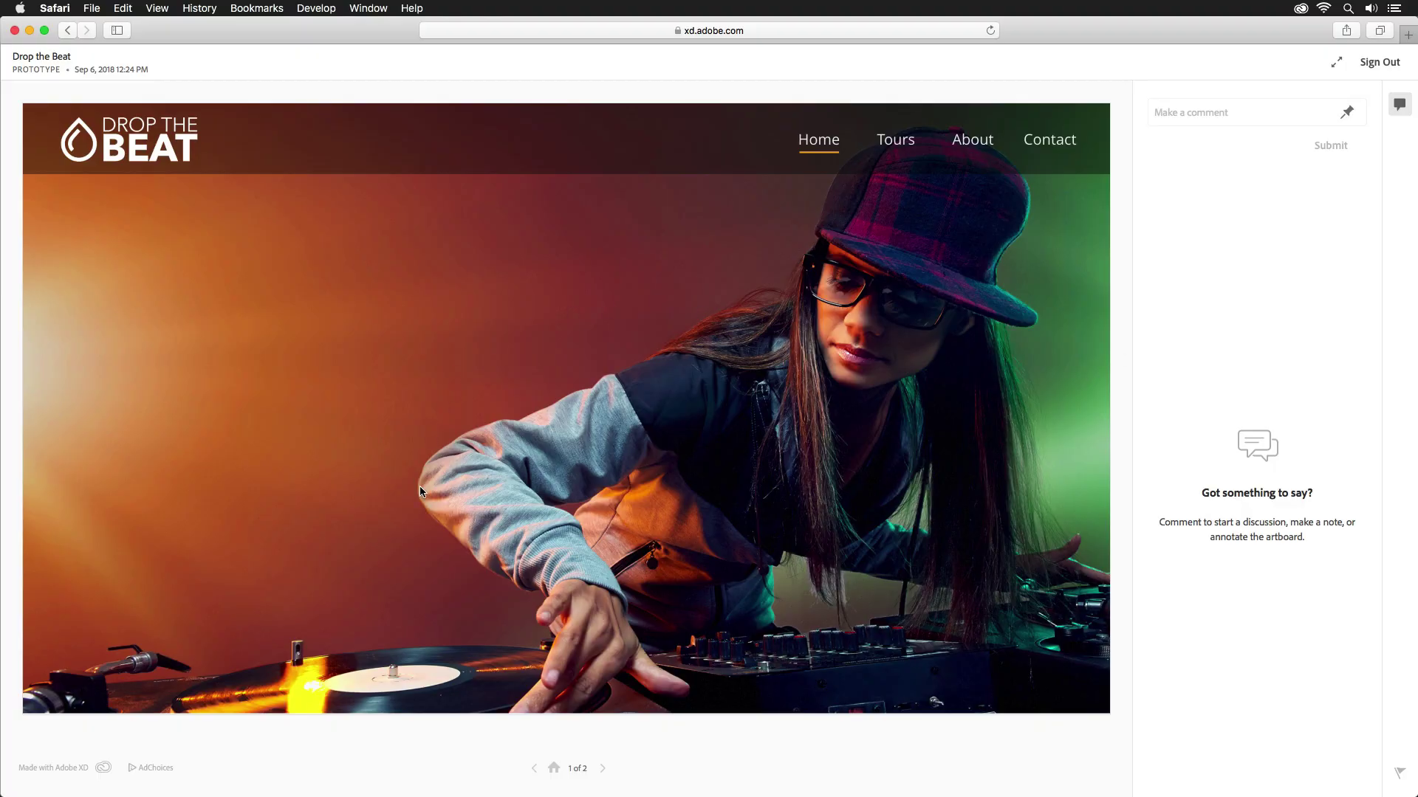
# Step: Advance the prototype to artboard 2 of 2 and scroll through its event cards
pyautogui.click(602, 770)
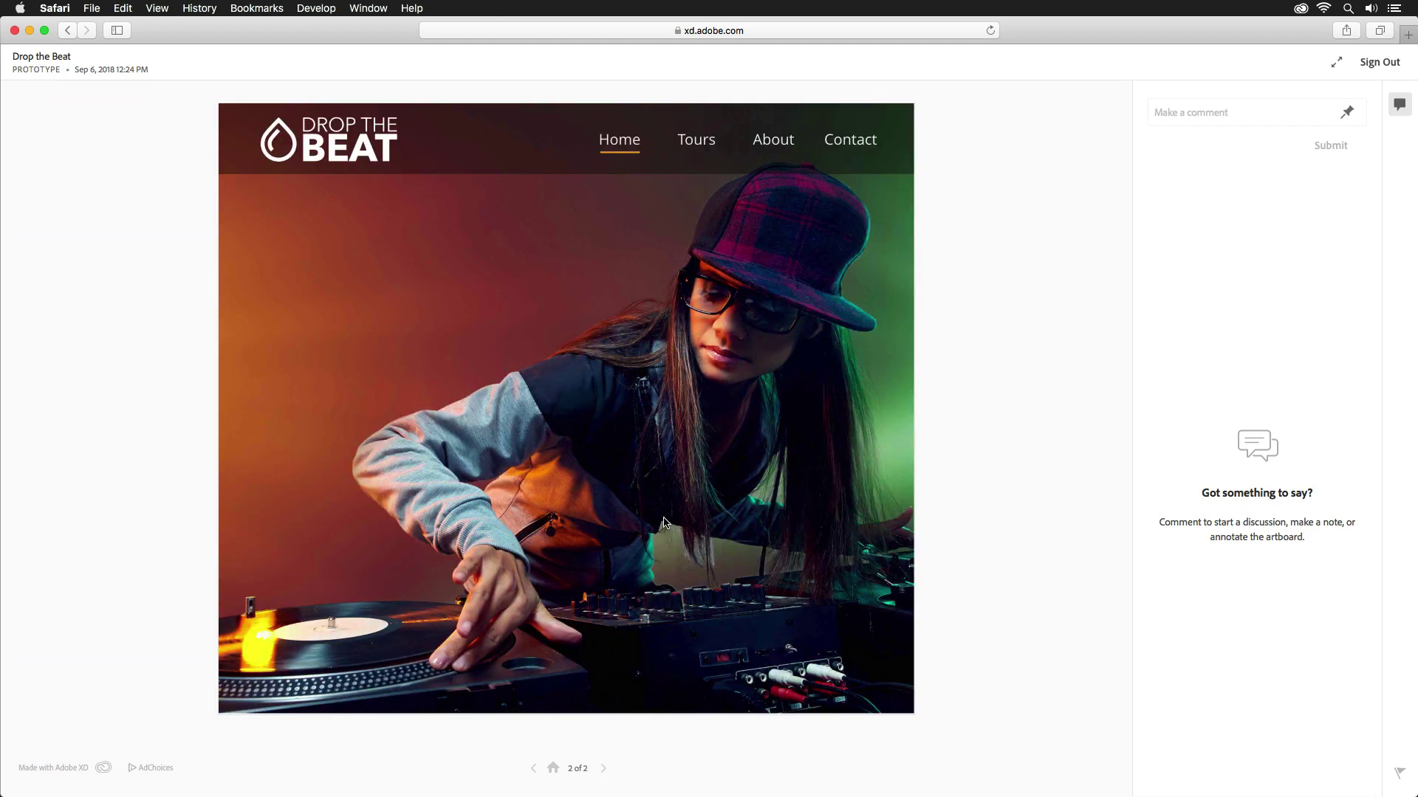
pyautogui.scroll(-10, 733, 530)
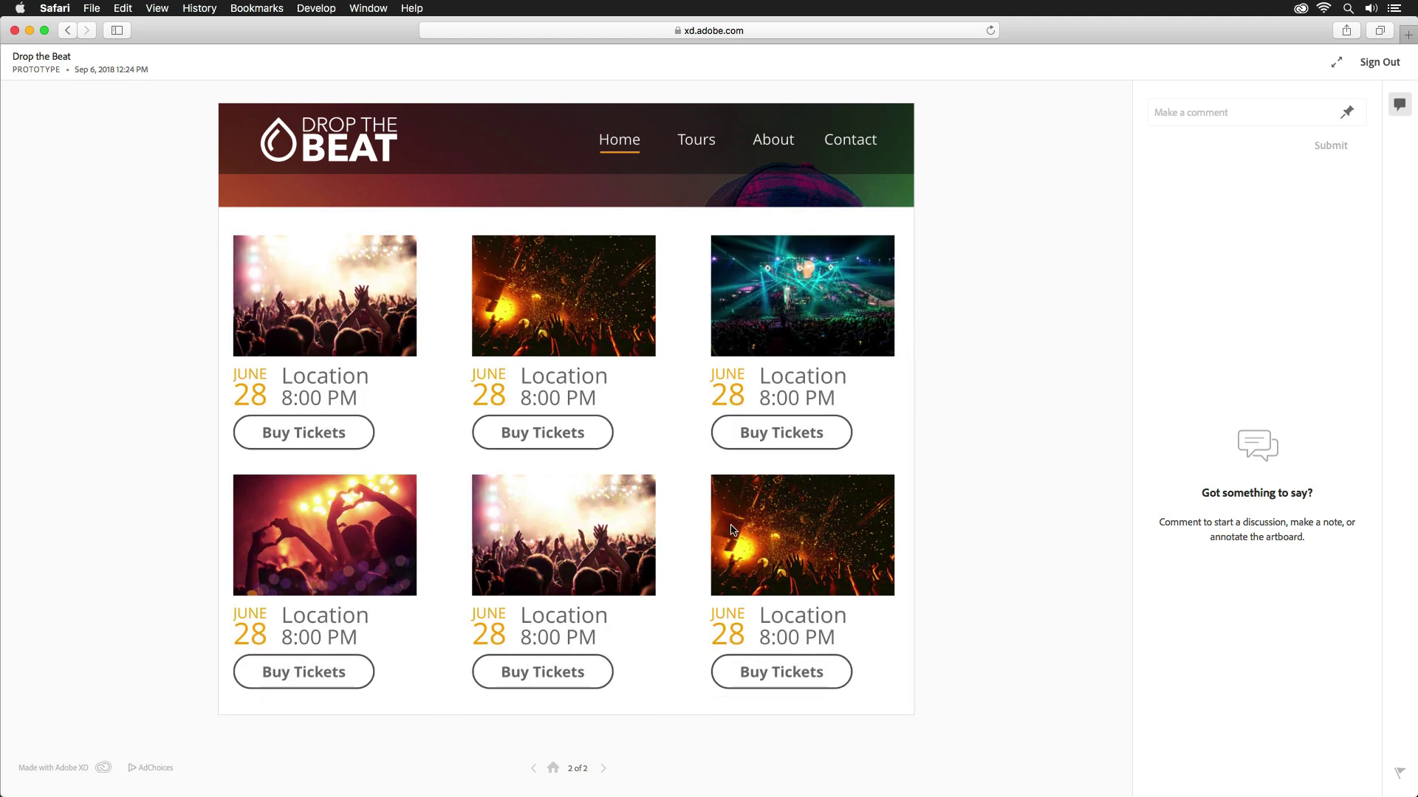
pyautogui.scroll(10, 734, 529)
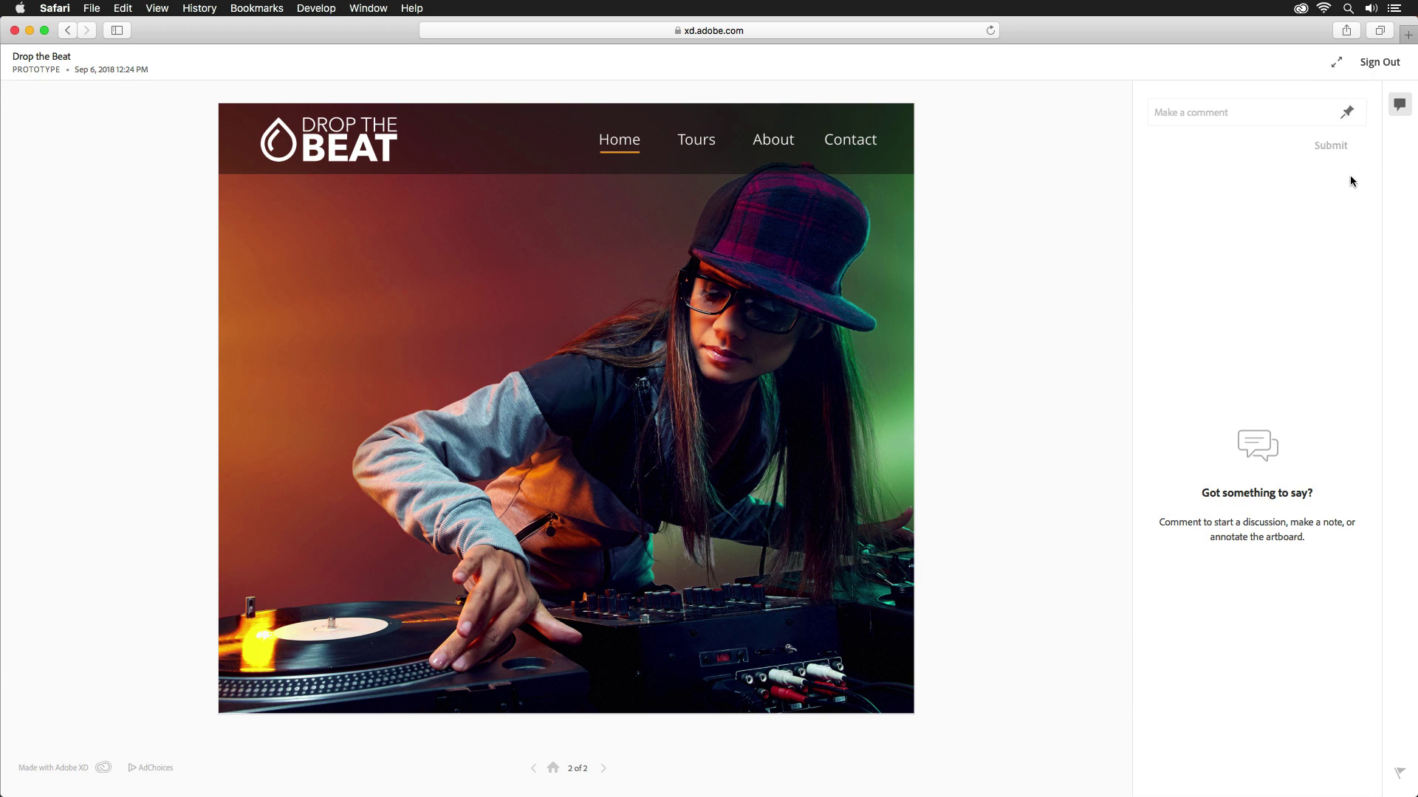
# Step: Pin the comment 'Make smaller.' beside the Home link, then return to Adobe XD
pyautogui.click(1349, 115)
pyautogui.click(741, 198)
pyautogui.click(635, 154)
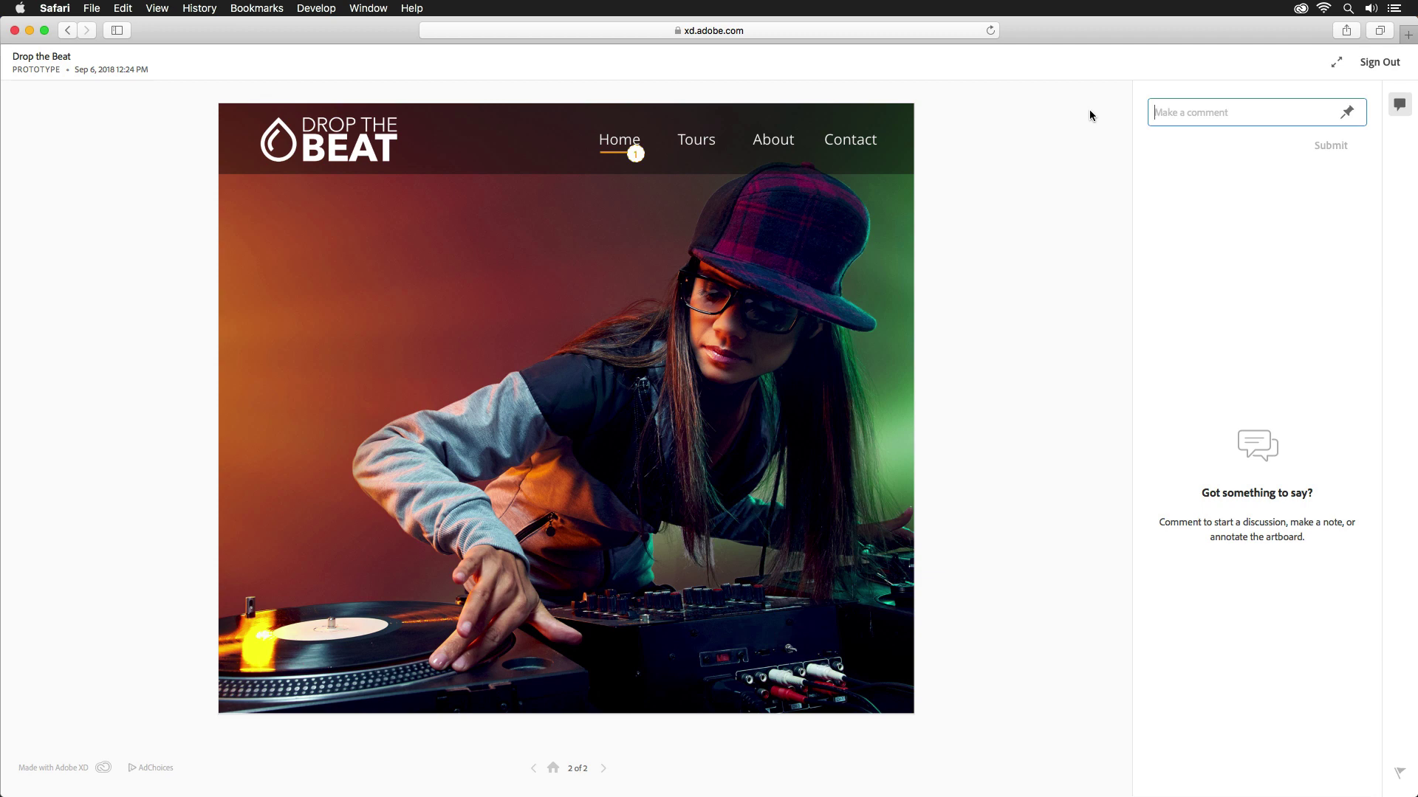
pyautogui.write('Make smaller.')
pyautogui.press('Return')
pyautogui.press('super+Tab')
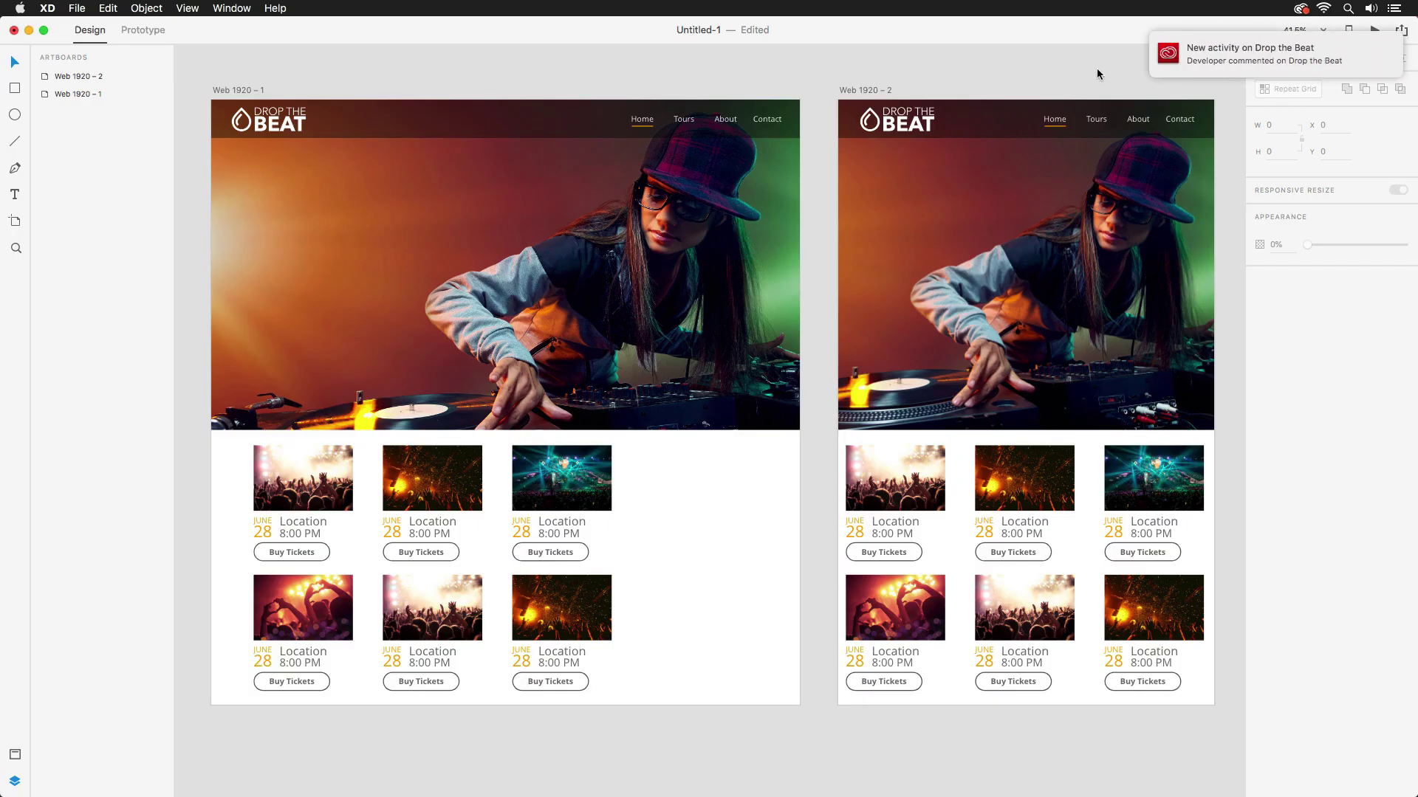